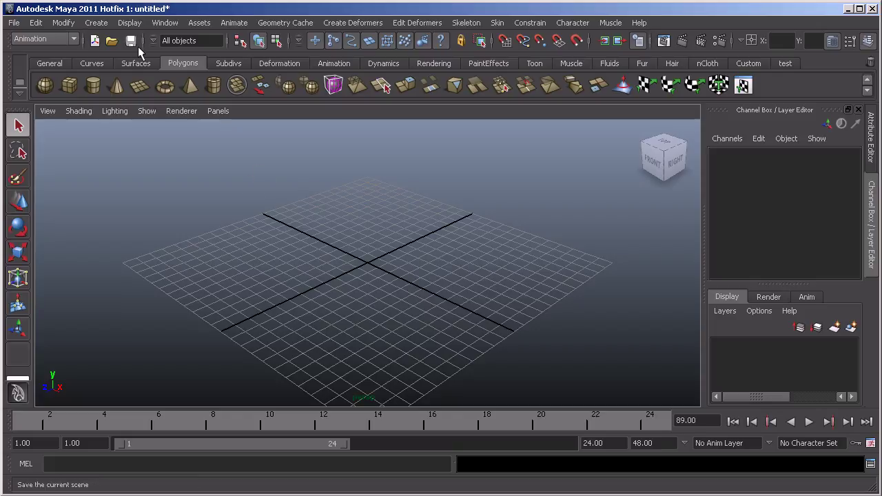
- Tear off the UI Elements list as a floating window and place it over the viewport
left_click(125, 23)
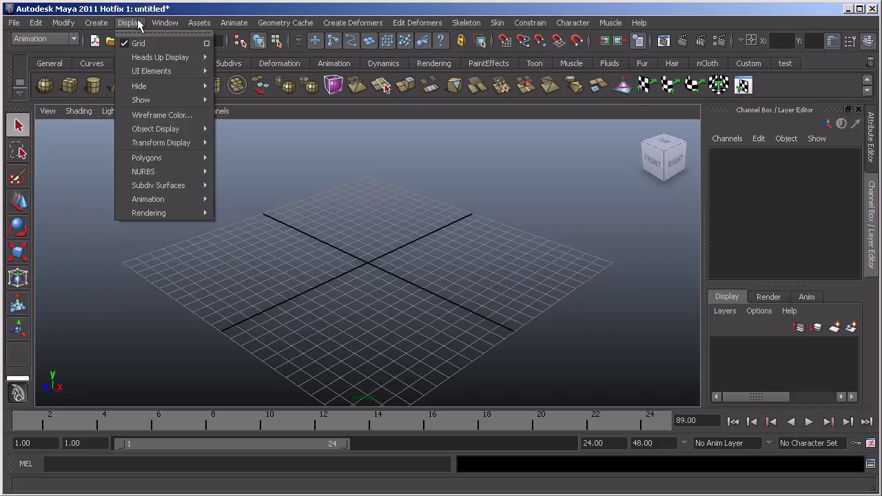
mouse_move(154, 75)
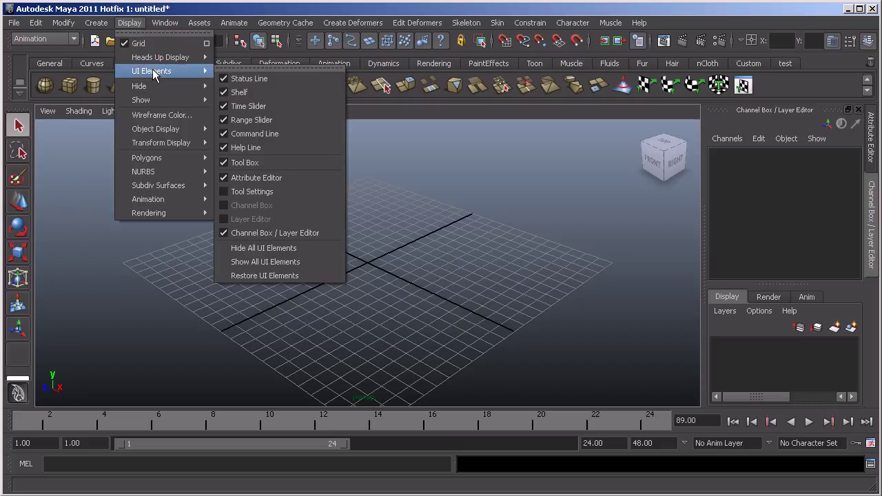
left_click(246, 68)
left_click_drag(260, 61, 566, 144)
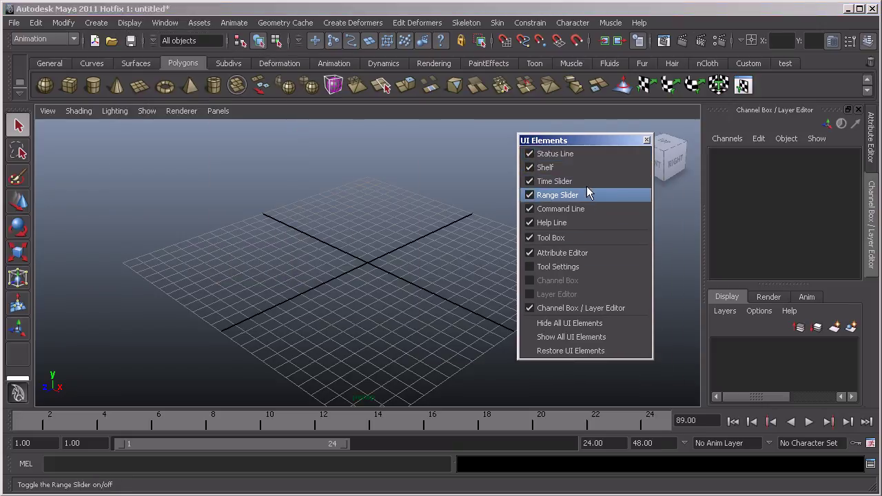
- Hide the Status Line, Shelf, Time Slider, Range Slider, Command Line and Help Line
left_click(529, 153)
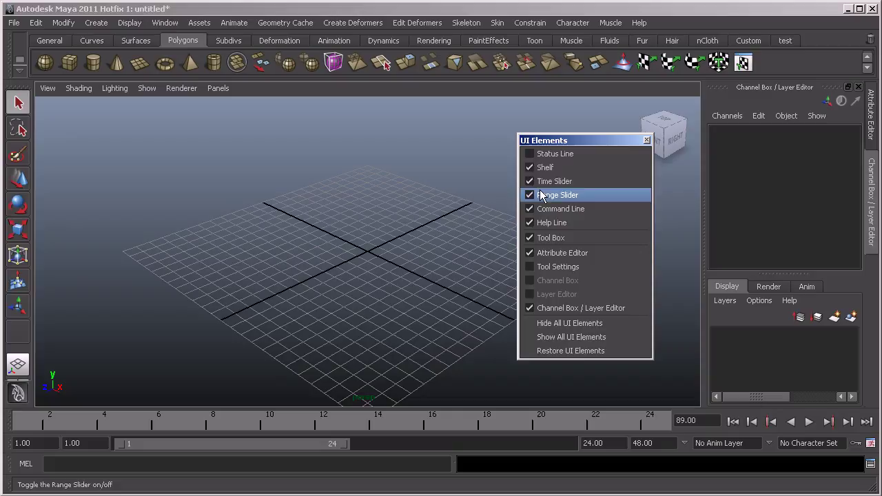
left_click(529, 167)
left_click(530, 182)
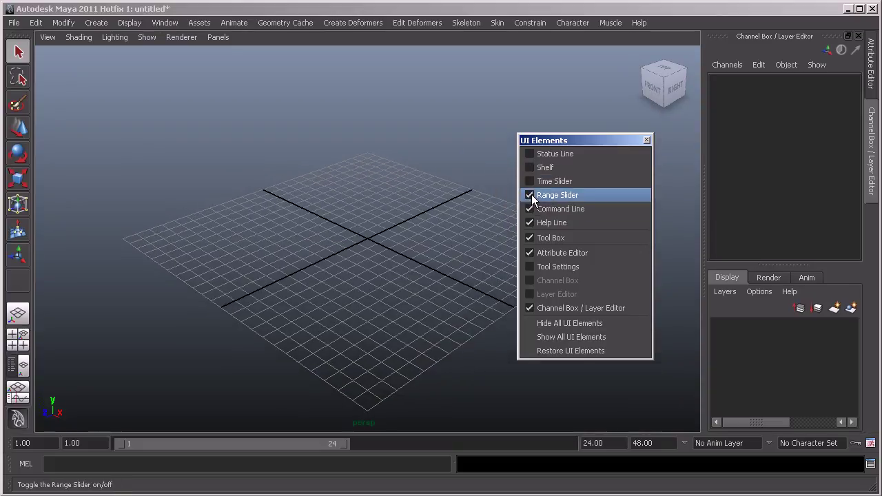
left_click(530, 196)
left_click(530, 209)
left_click(530, 223)
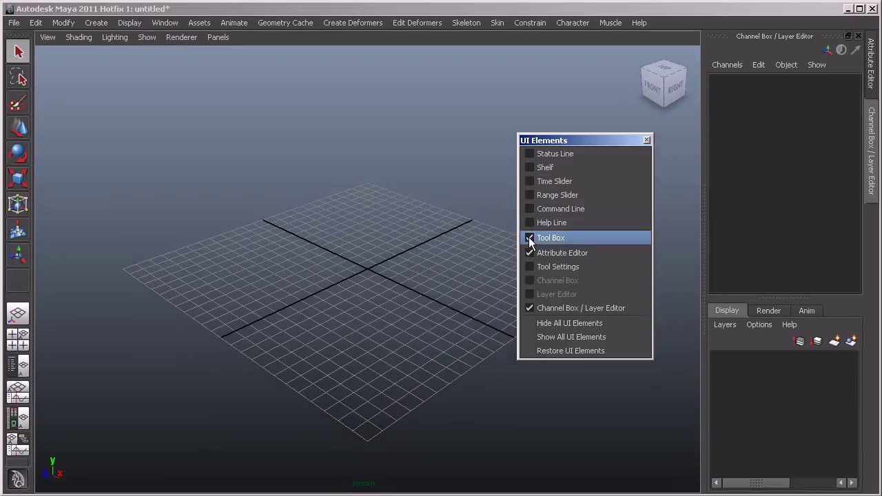
- Hide the Tool Box, the Attribute Editor and the Channel Box / Layer Editor
left_click(529, 237)
left_click(529, 253)
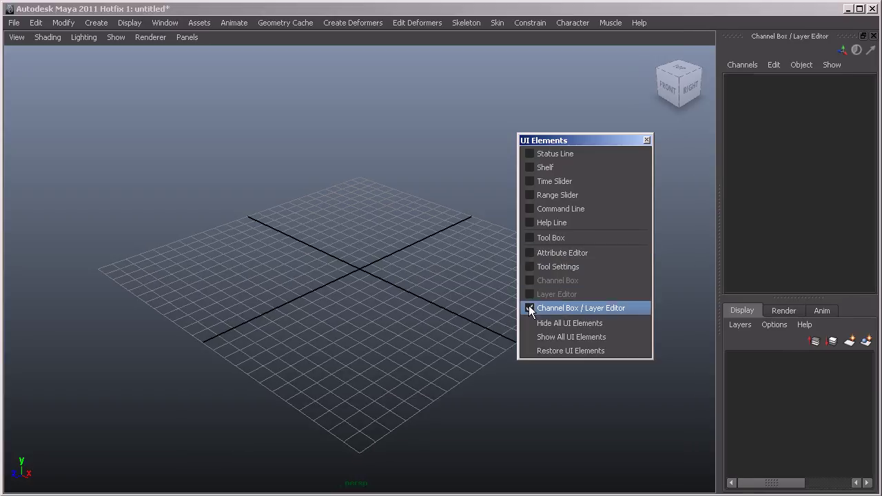
left_click(529, 308)
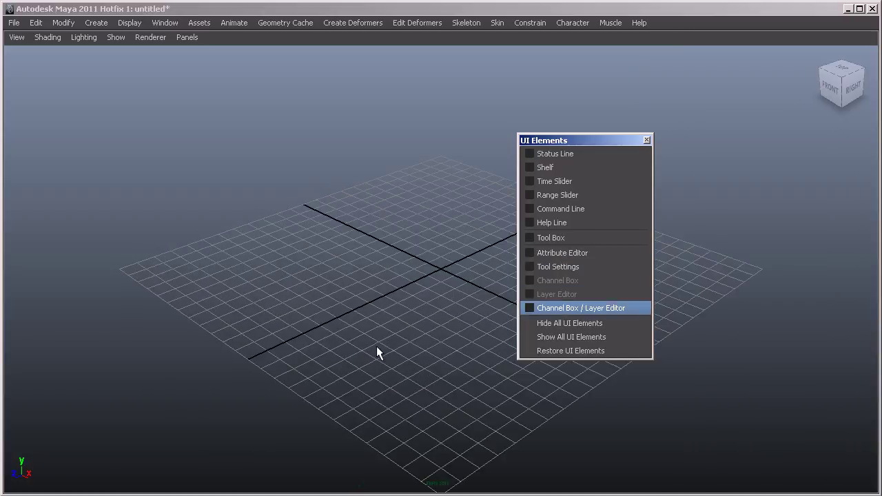
- Hide the main menu bar and the viewport's panel menu bar
left_click(224, 15)
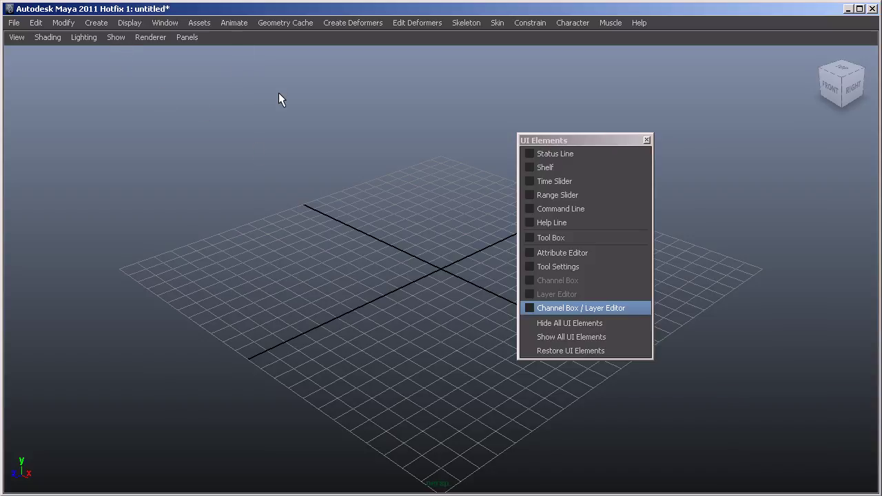
key("ctrl+m")
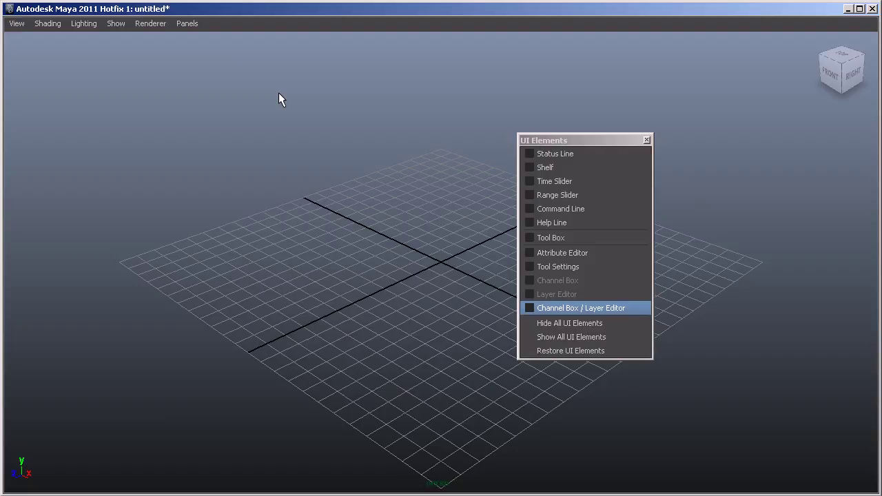
key("ctrl+shift+m")
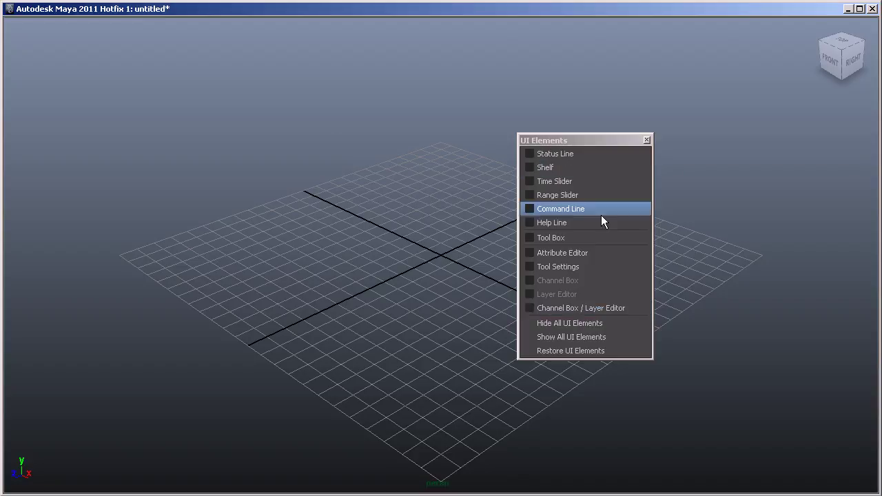
- Switch all UI elements between shown and hidden, leave them all shown, and close the floating UI Elements window
left_click(578, 337)
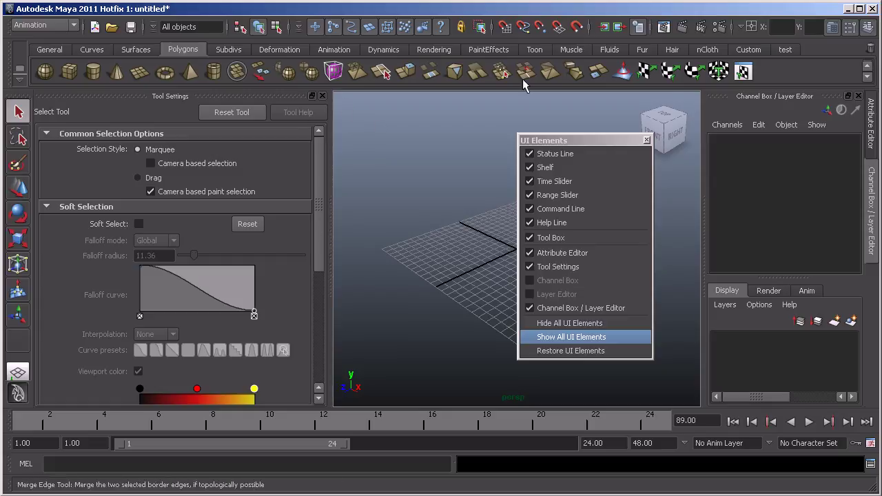
left_click(579, 322)
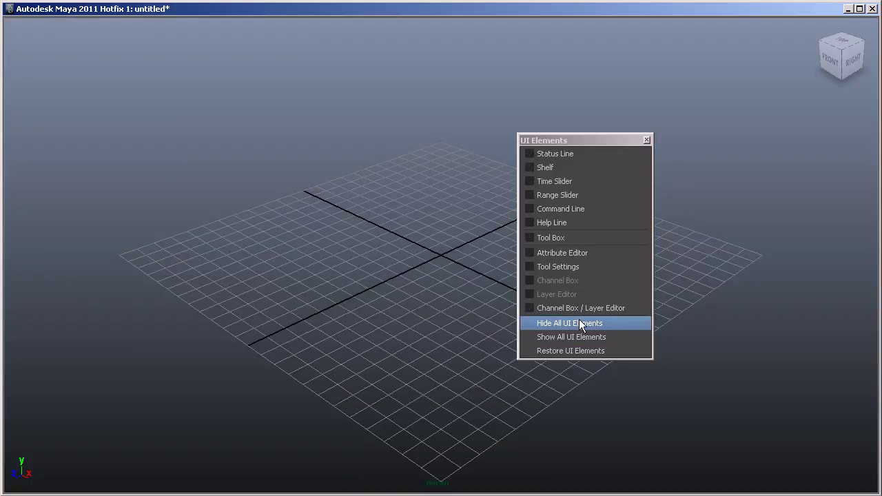
left_click(591, 336)
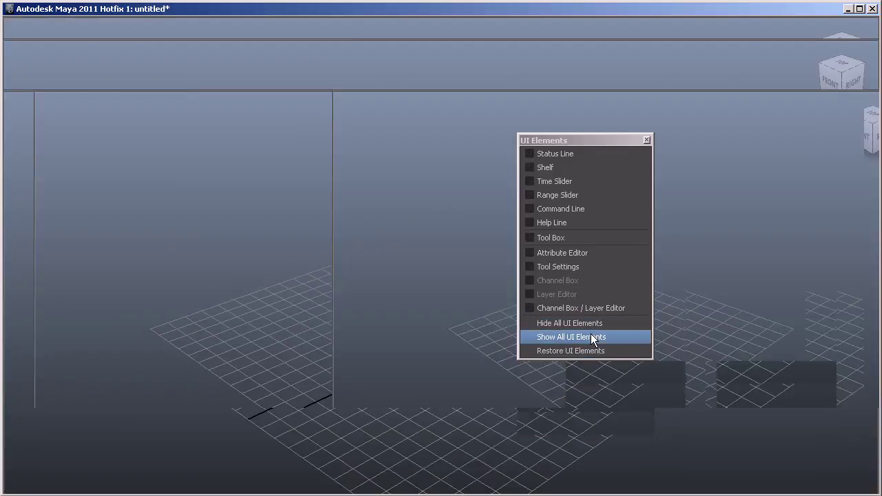
left_click(570, 351)
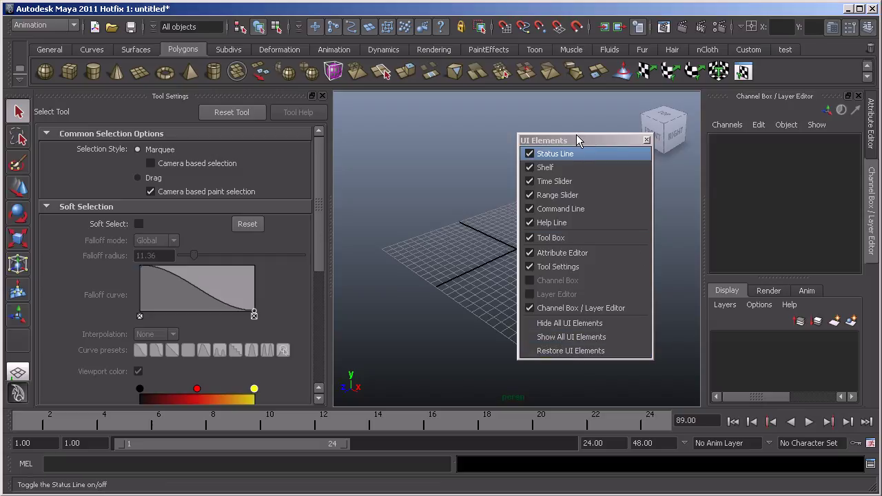
left_click(647, 140)
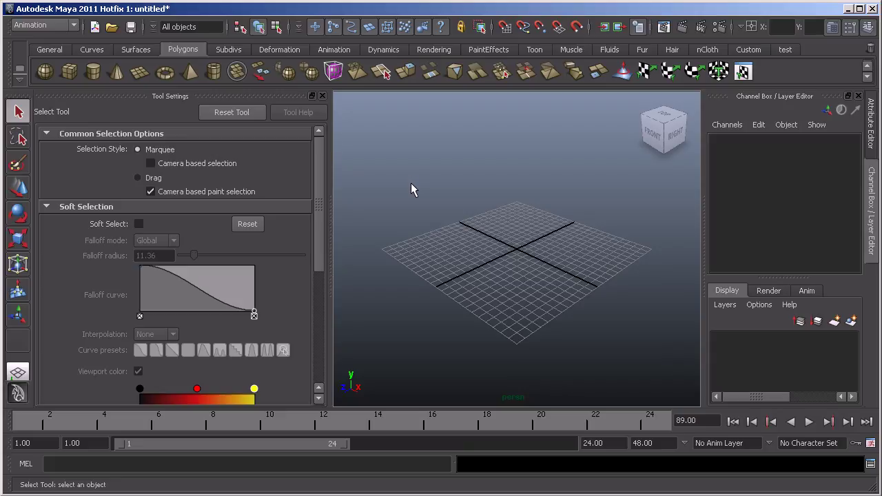
- Hide all interface elements around the viewport and restore the panel menu bar and main menu bar
key("ctrl+space")
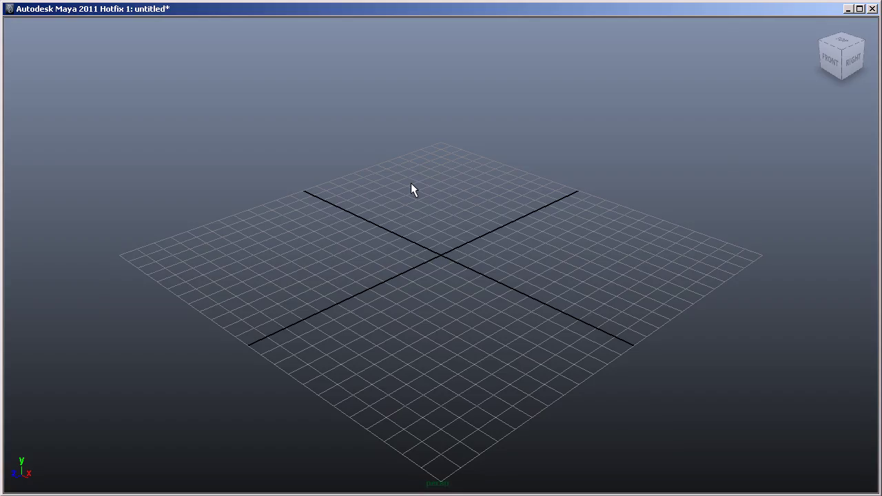
key("shift+m")
key("ctrl+m")
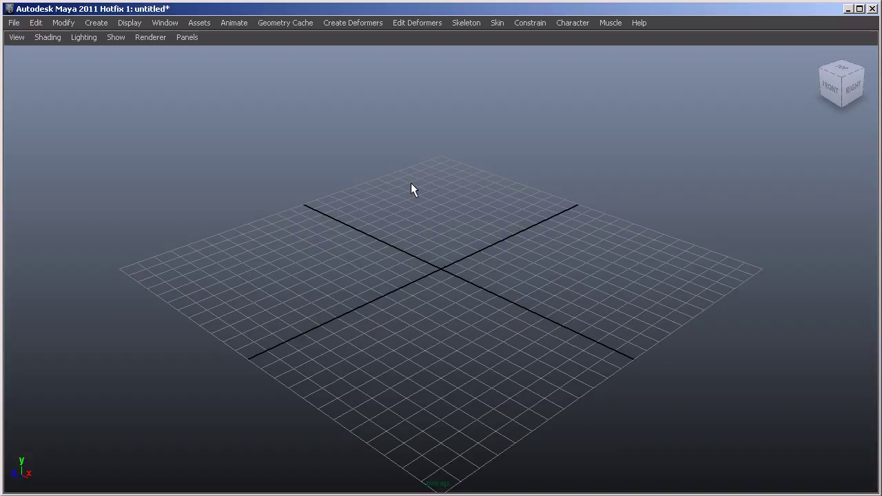
- Toggle the interface elements around the viewport until they are shown again, and close the Tool Settings panel
key("ctrl+space")
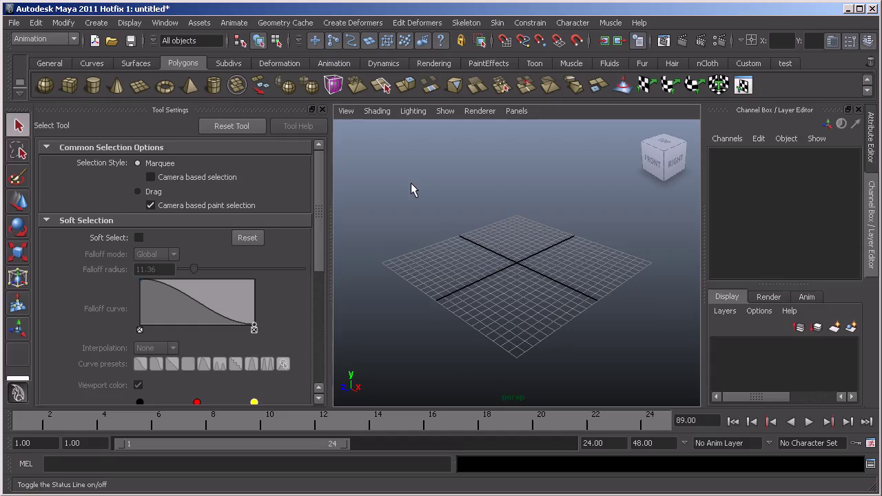
key("ctrl+space")
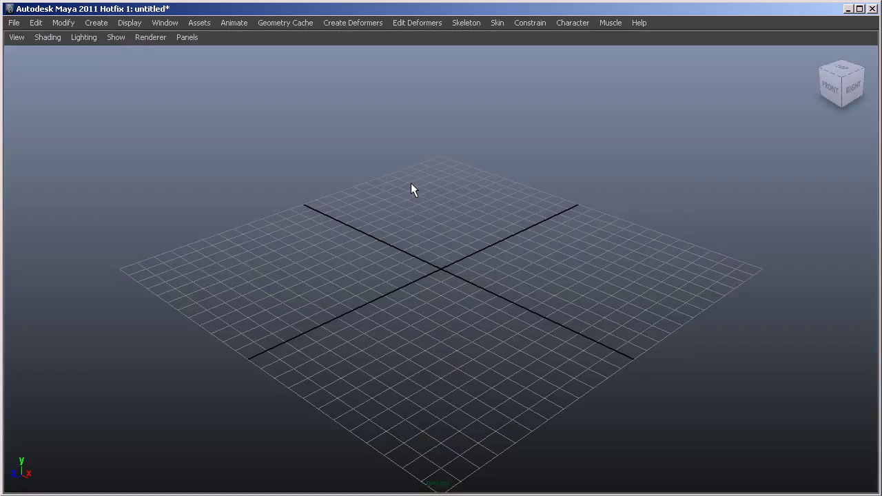
key("ctrl+space")
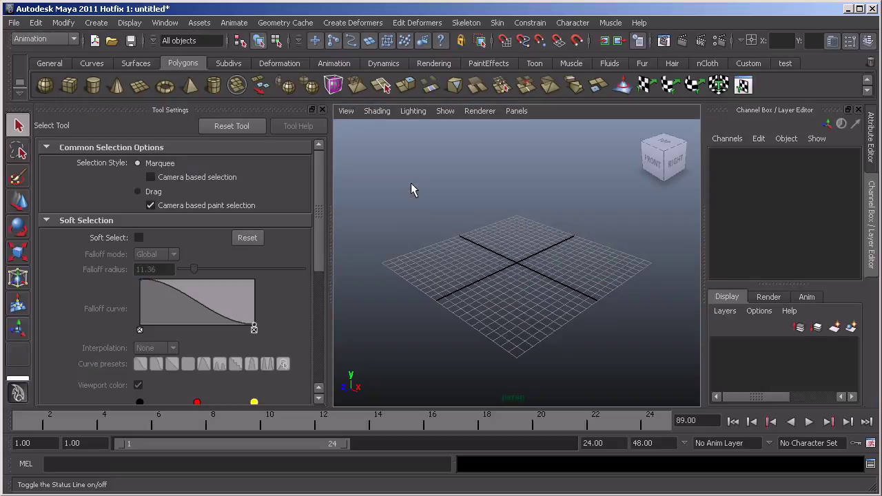
left_click(321, 109)
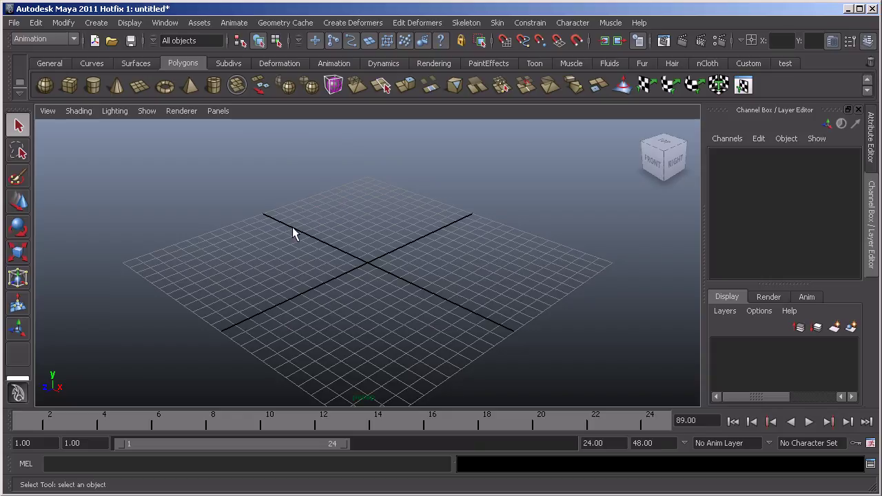
- Hide the interface elements around the viewport and explore the hotbox marking menu for showing individual UI elements
key("ctrl+space")
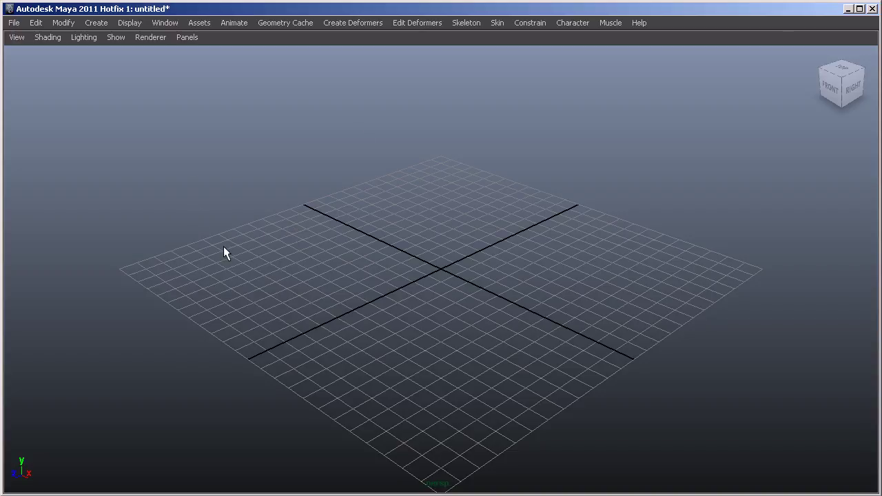
key("space")
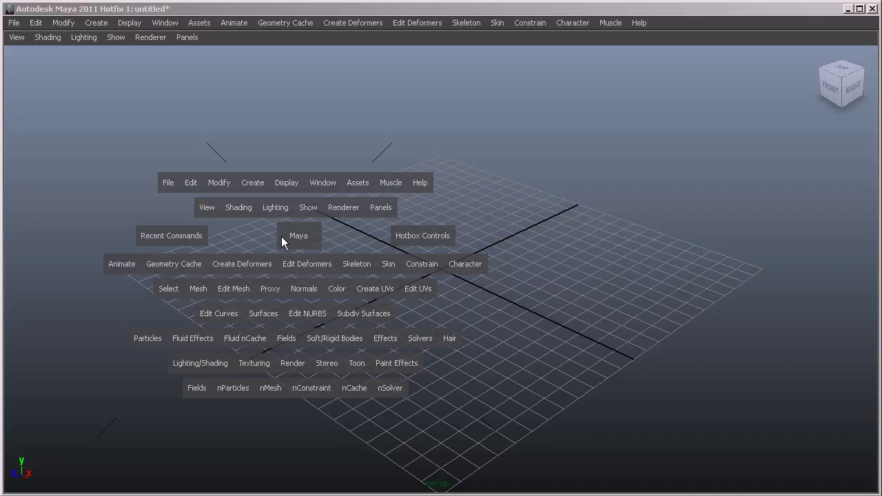
left_click(565, 233)
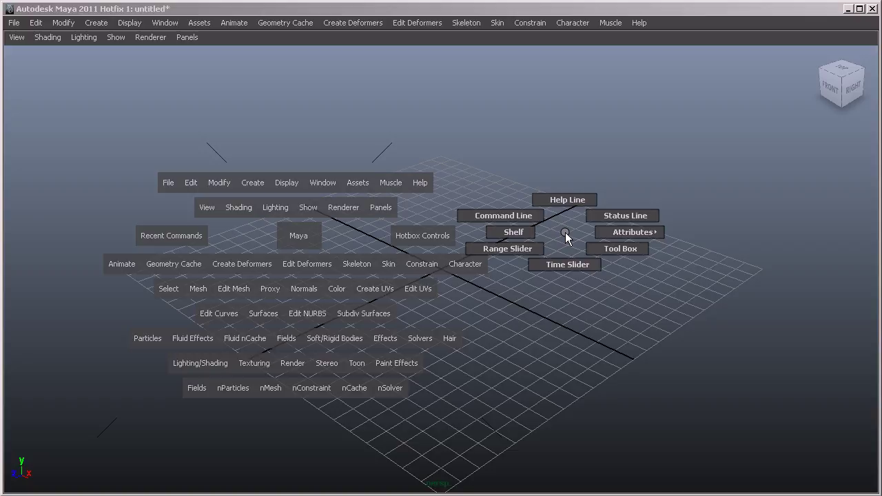
mouse_move(566, 237)
left_mouse_down()
mouse_move(529, 220)
mouse_move(522, 251)
mouse_move(566, 260)
mouse_move(624, 248)
mouse_move(627, 208)
left_mouse_up()
left_click_drag(632, 224, 508, 230)
left_click_drag(508, 230, 508, 233)
key("space")
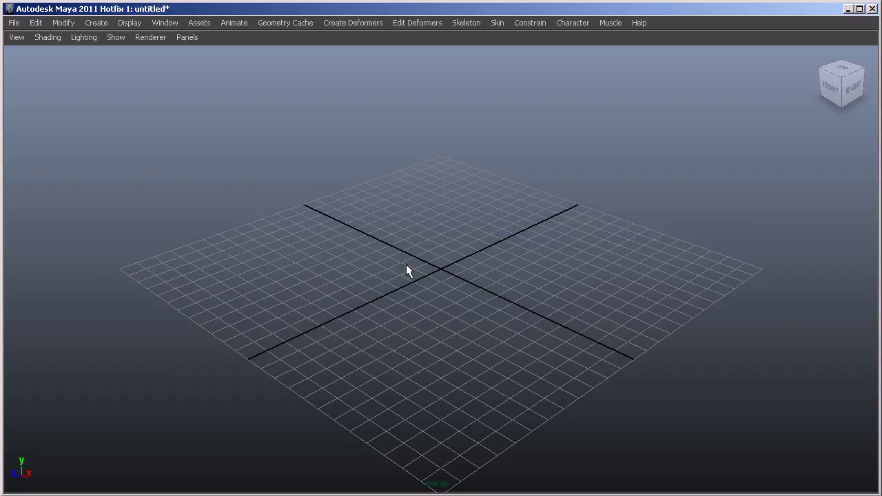
- Show the Time Slider and Range Slider using the hotbox marking menu, and bring back the full interface
key("space")
left_click_drag(576, 236, 577, 281)
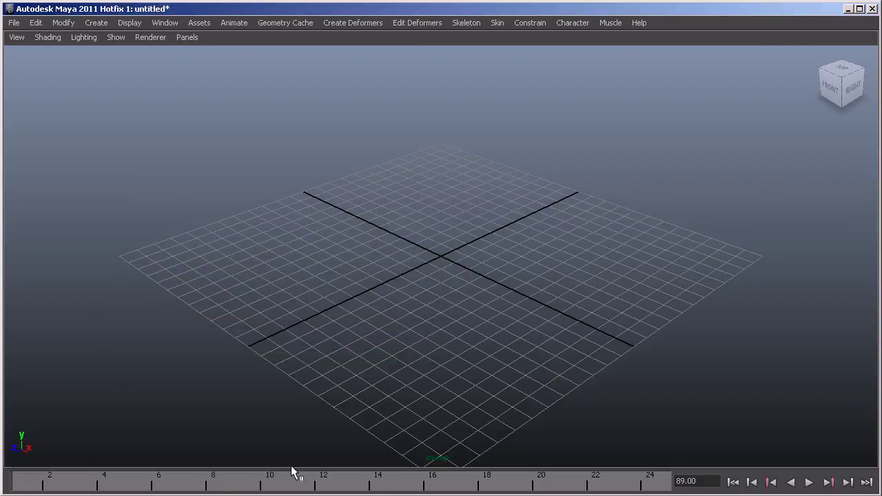
key("space")
left_click_drag(572, 238, 506, 301)
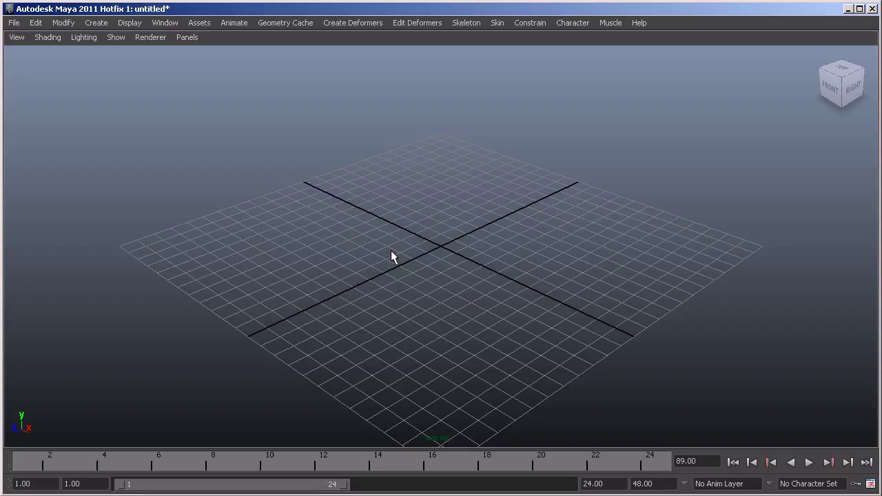
key("ctrl+shift+space")
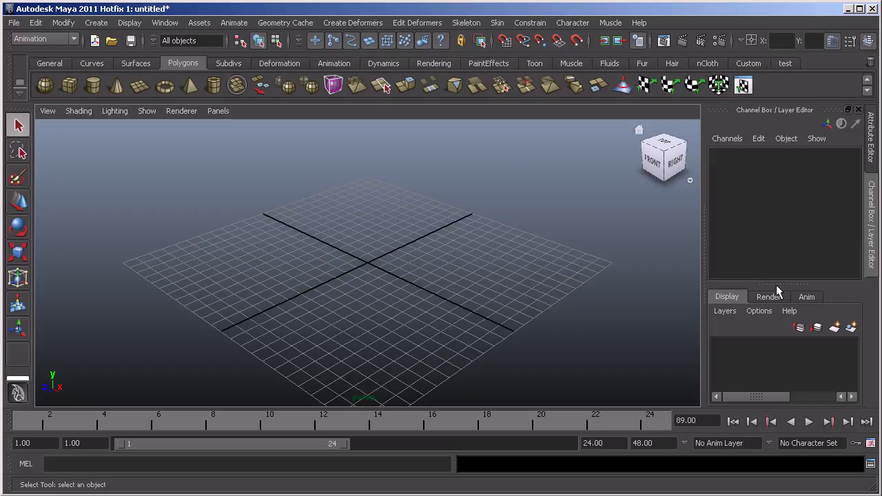
- Adjust the divider between the Channel Box and Layer Editor, and narrow their shared panel to widen the viewport
mouse_move(772, 281)
left_mouse_down()
mouse_move(766, 138)
mouse_move(772, 284)
left_mouse_up()
left_click_drag(703, 233, 735, 260)
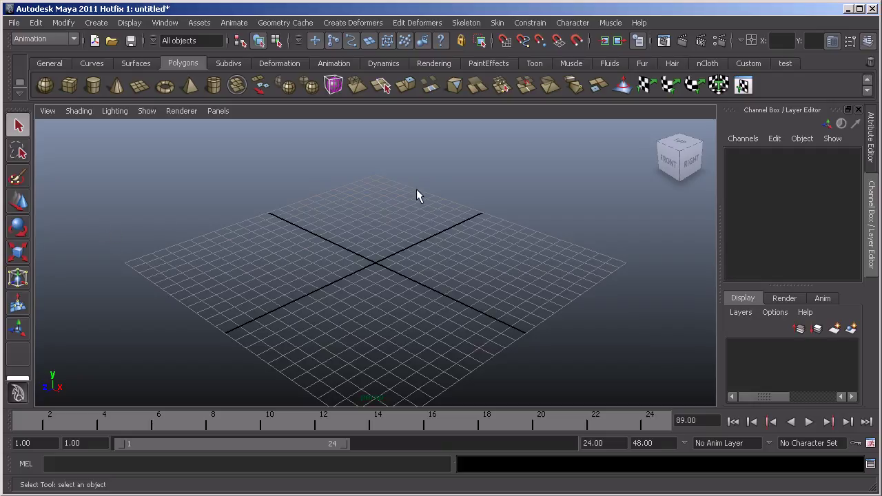
- Dock the Attribute Editor between the Tool Box and the viewport, and move the Shelf directly above the Time Slider
left_click(872, 146)
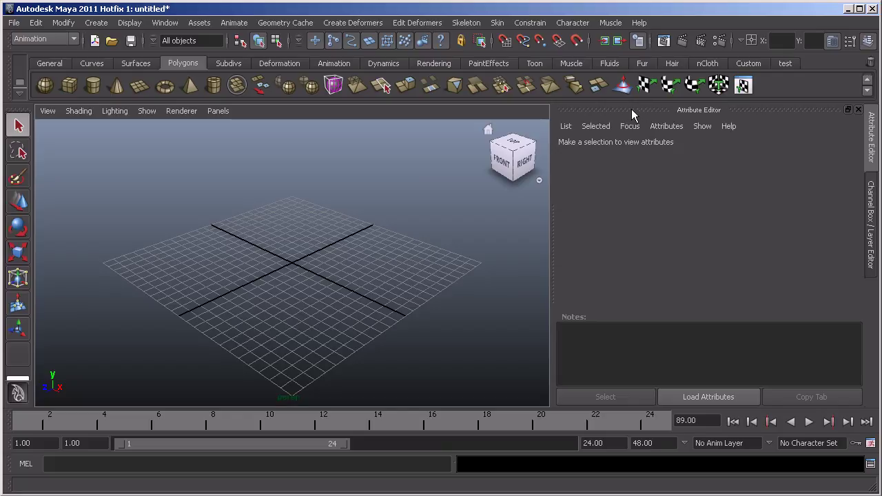
left_click_drag(632, 110, 38, 129)
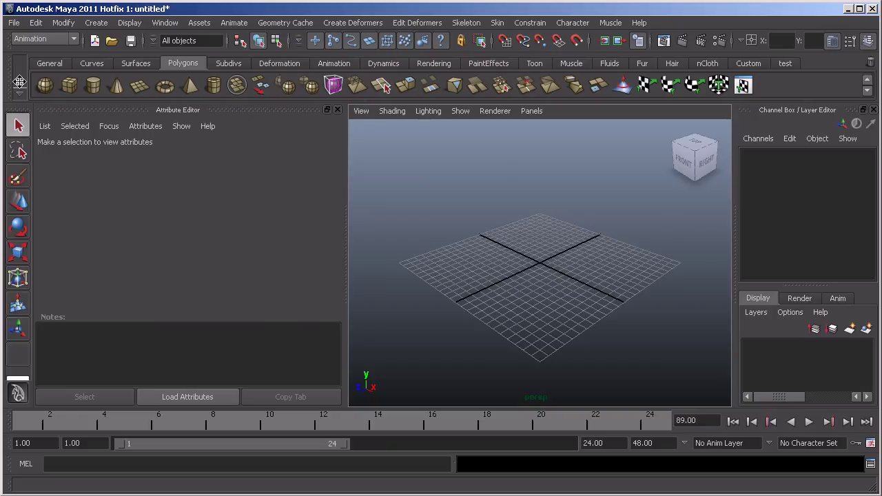
left_click_drag(437, 66, 433, 419)
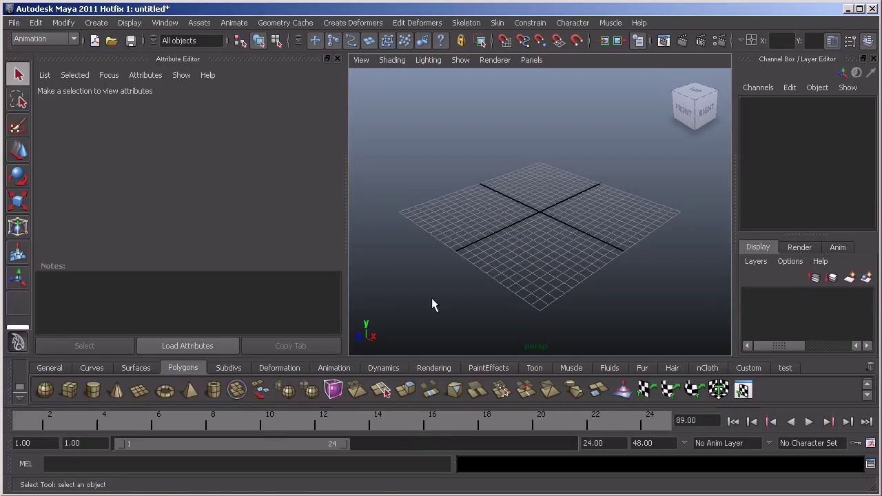